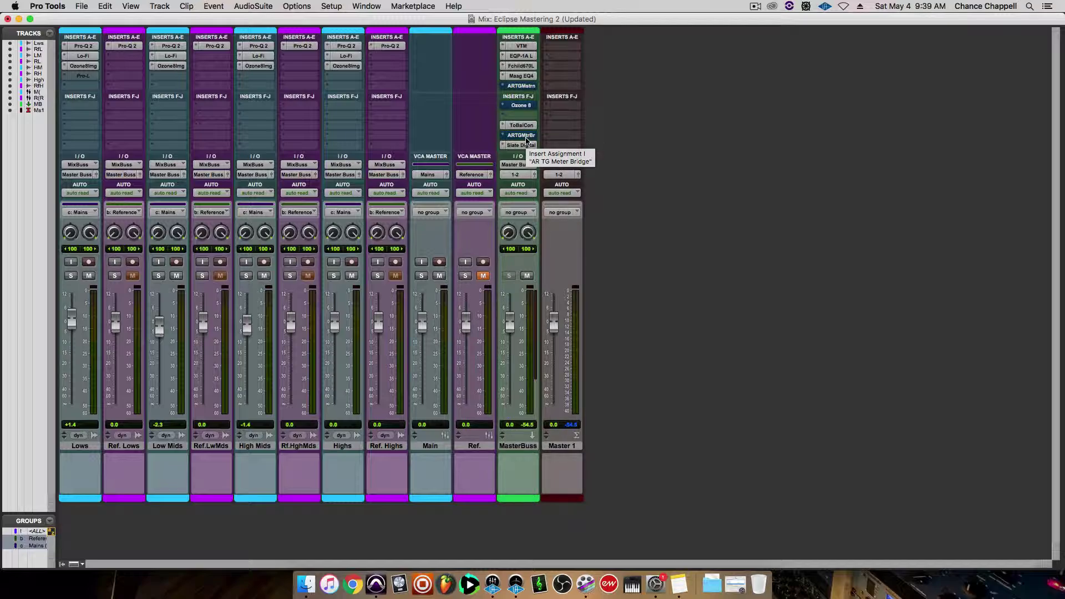
# Open the AR TG Meter Bridge on the Master Buss, take it out of bypass and play the song to check peak levels
pyautogui.click(526, 140)
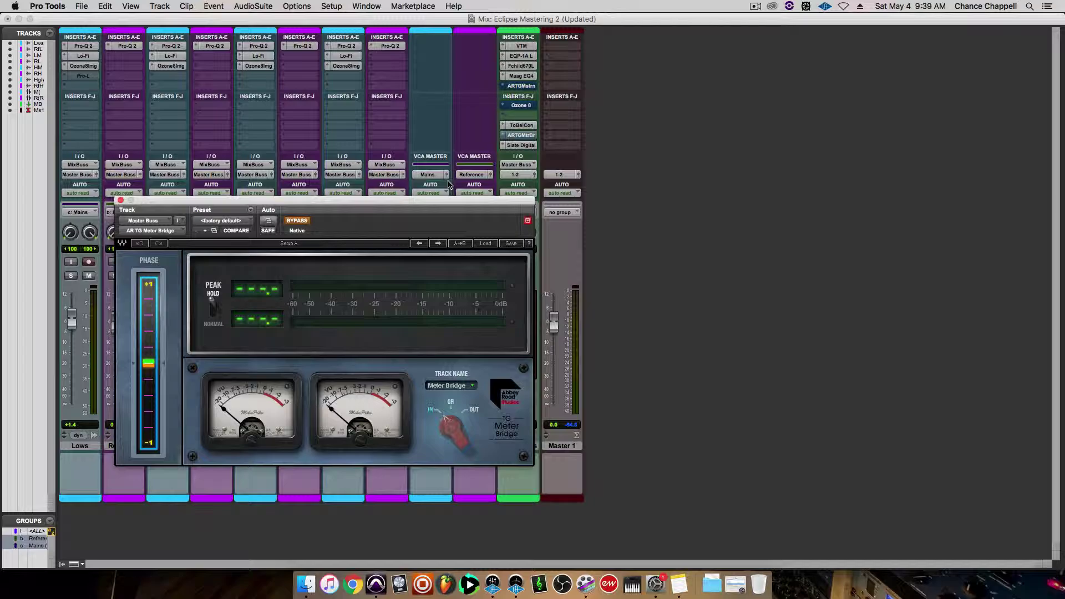
pyautogui.click(307, 221)
pyautogui.press('space')
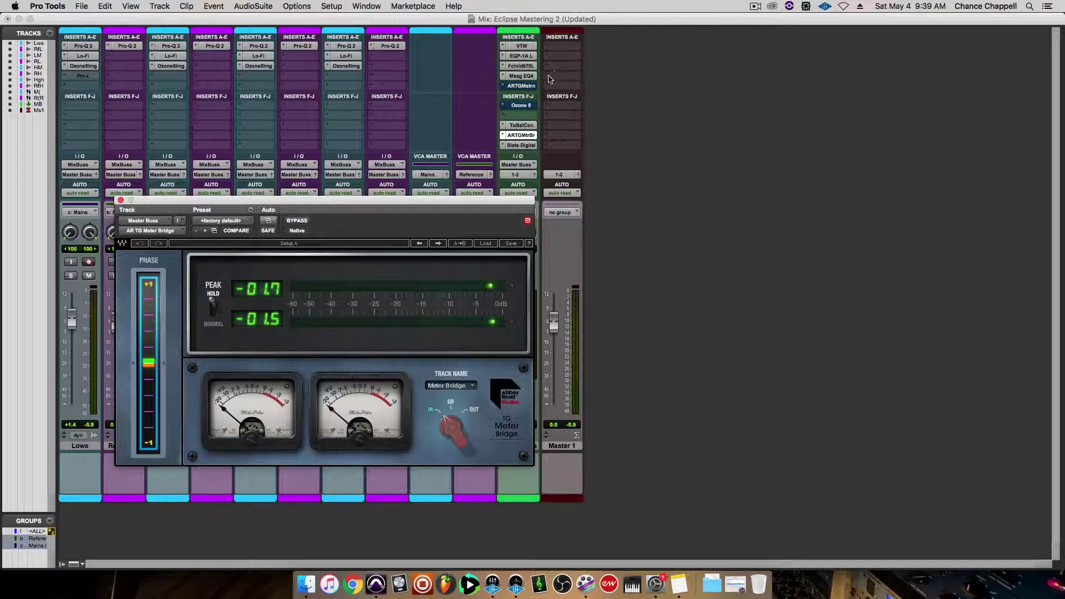
# Open the AR TG Mastering insert on the Master Buss, disable its bypass and show the Tone module in the detailed view
pyautogui.click(522, 86)
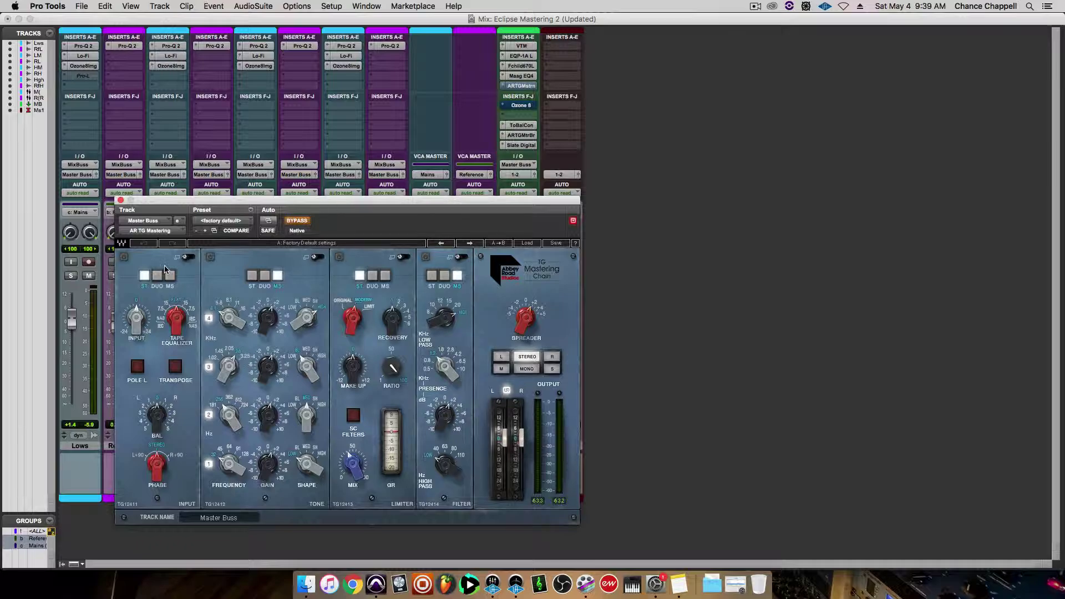
pyautogui.click(189, 259)
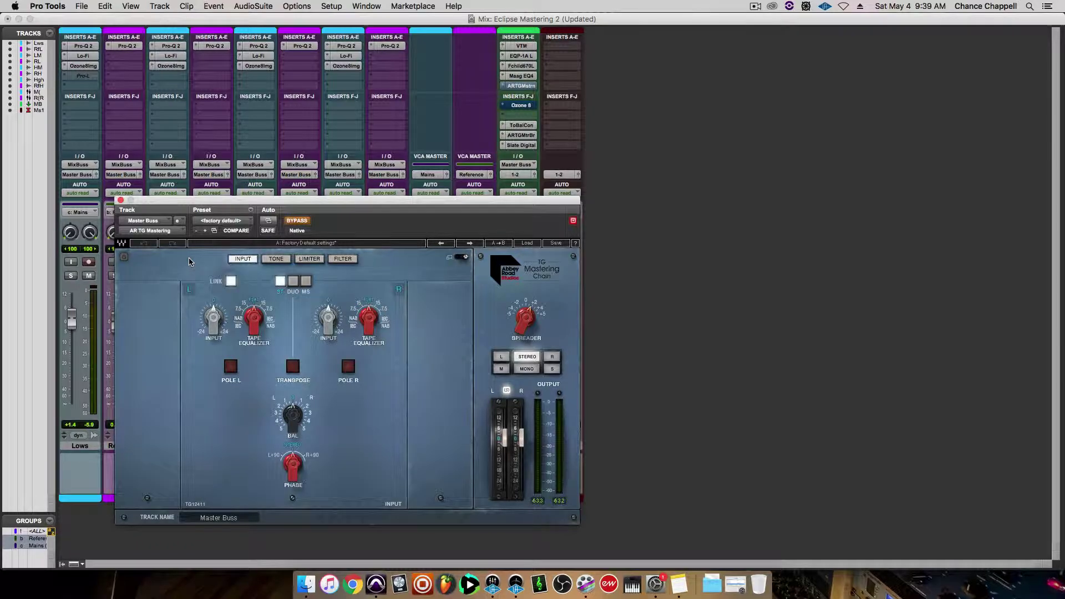
pyautogui.click(300, 221)
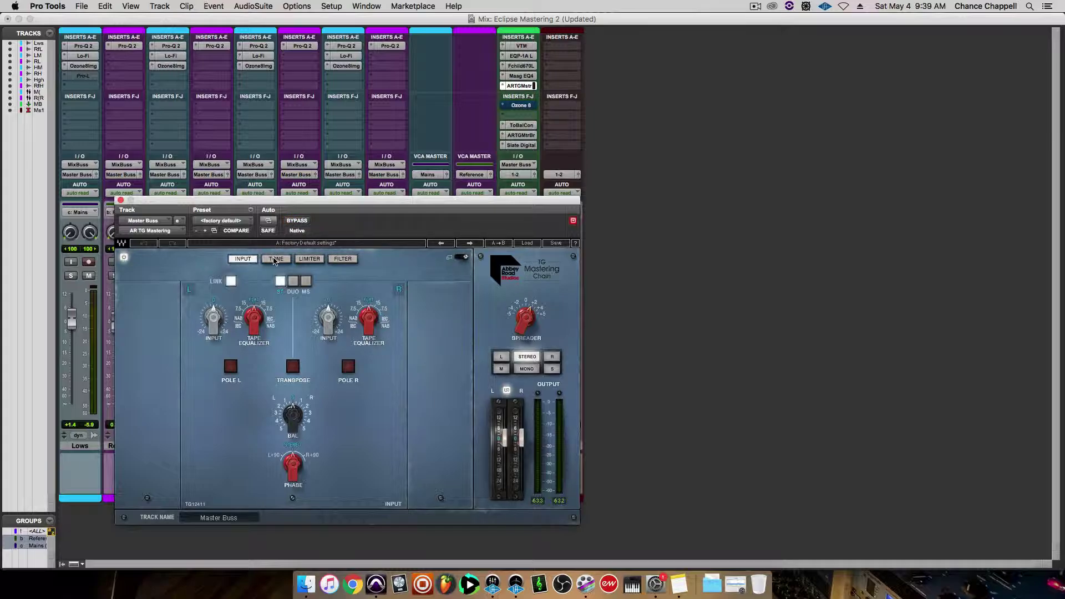
pyautogui.click(275, 259)
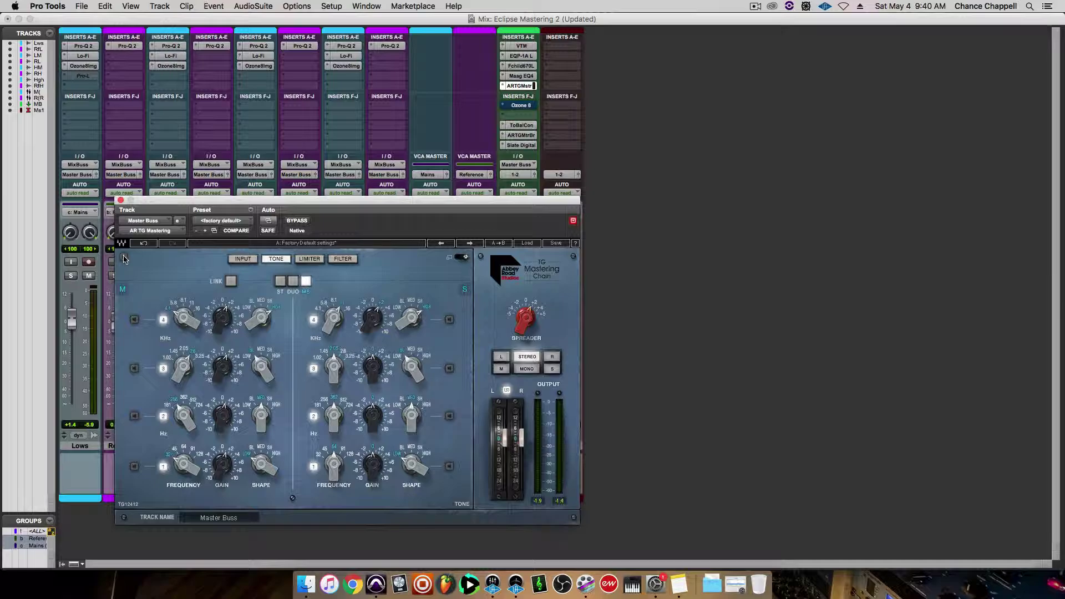
# Play the song and compare it with the Tone module on and off, ending with the module on
pyautogui.press('space')
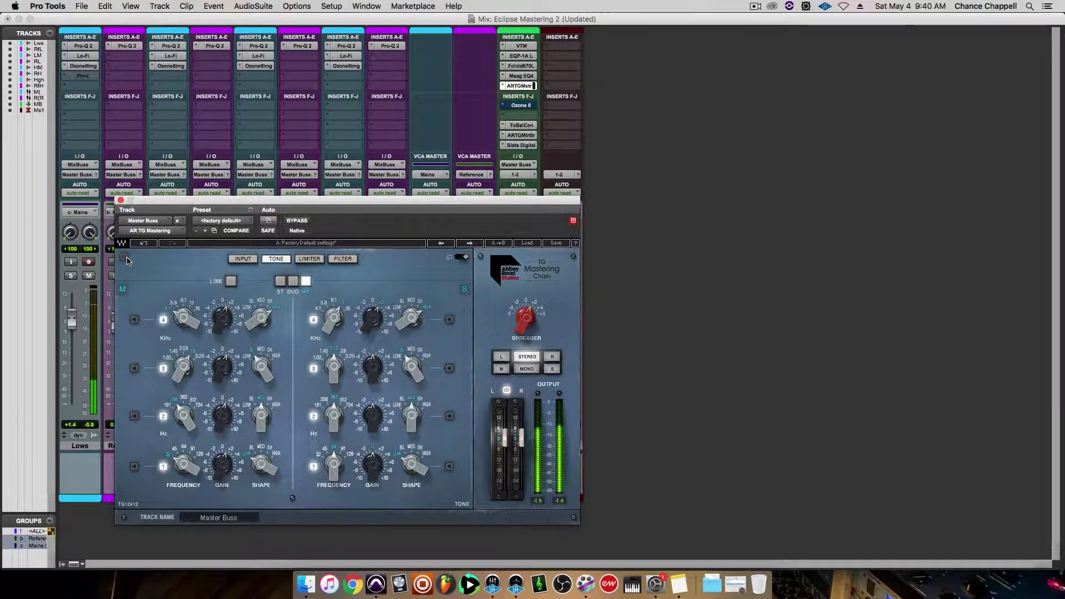
pyautogui.click(125, 257)
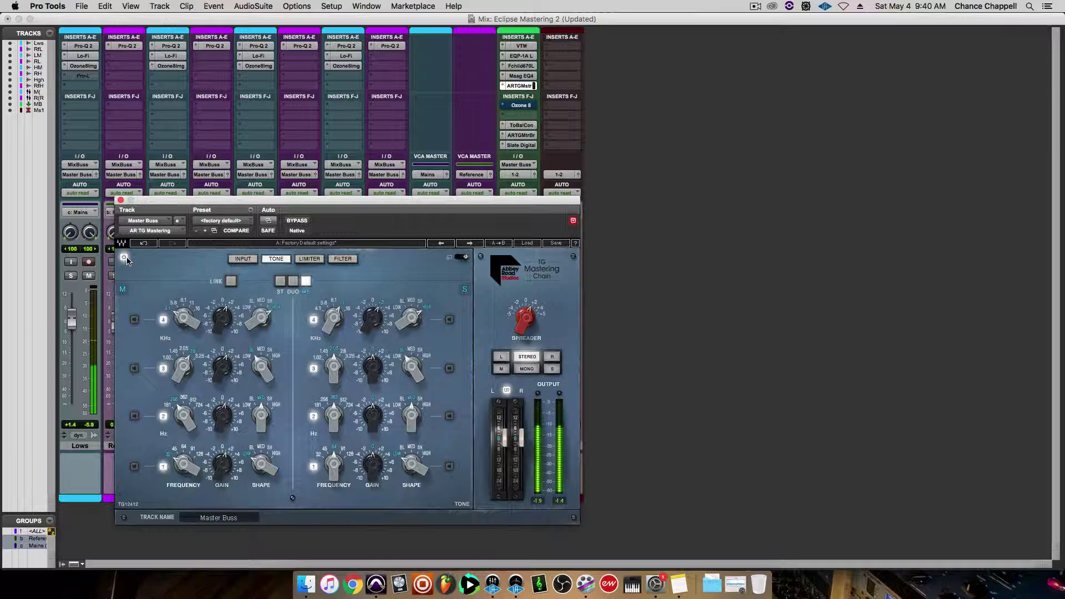
pyautogui.click(124, 258)
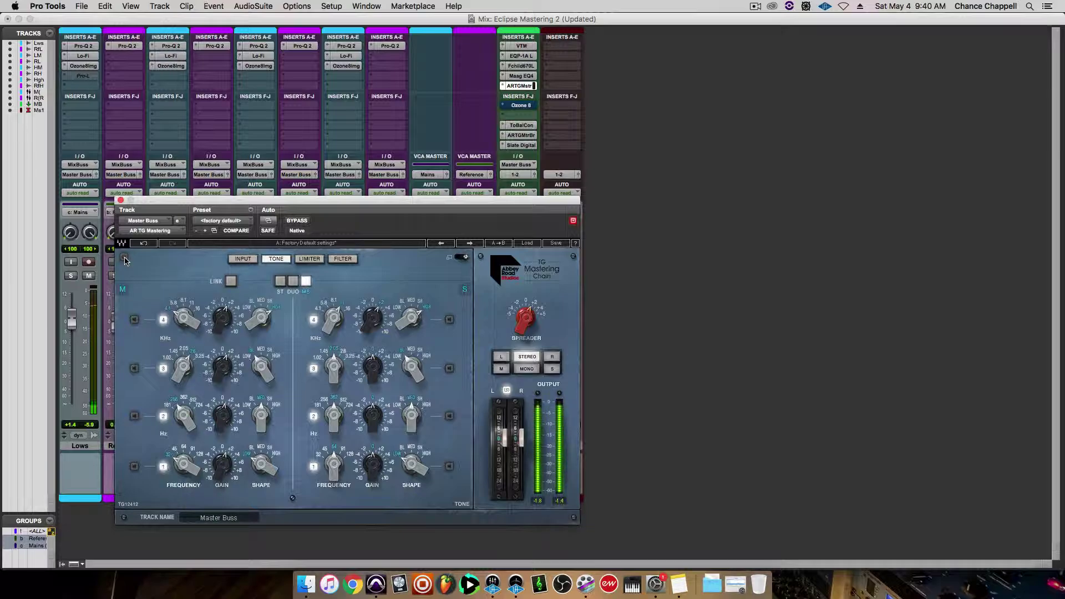
pyautogui.click(124, 258)
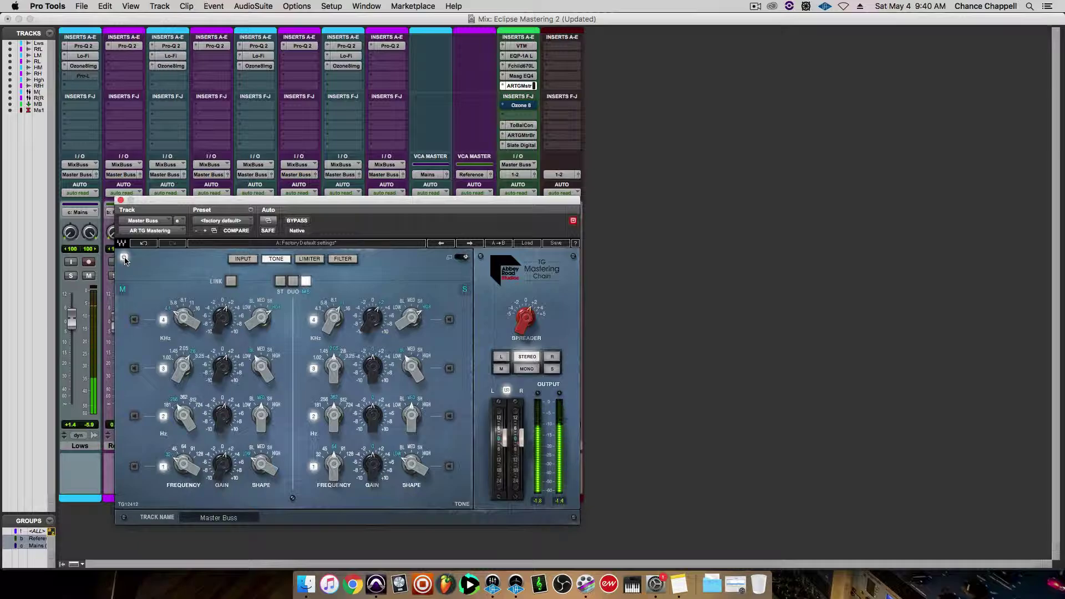
# Audition the mid channel's Tone bands 4, 3, 2 and 1 by soloing each, and switch band 4 off and back on
pyautogui.click(134, 320)
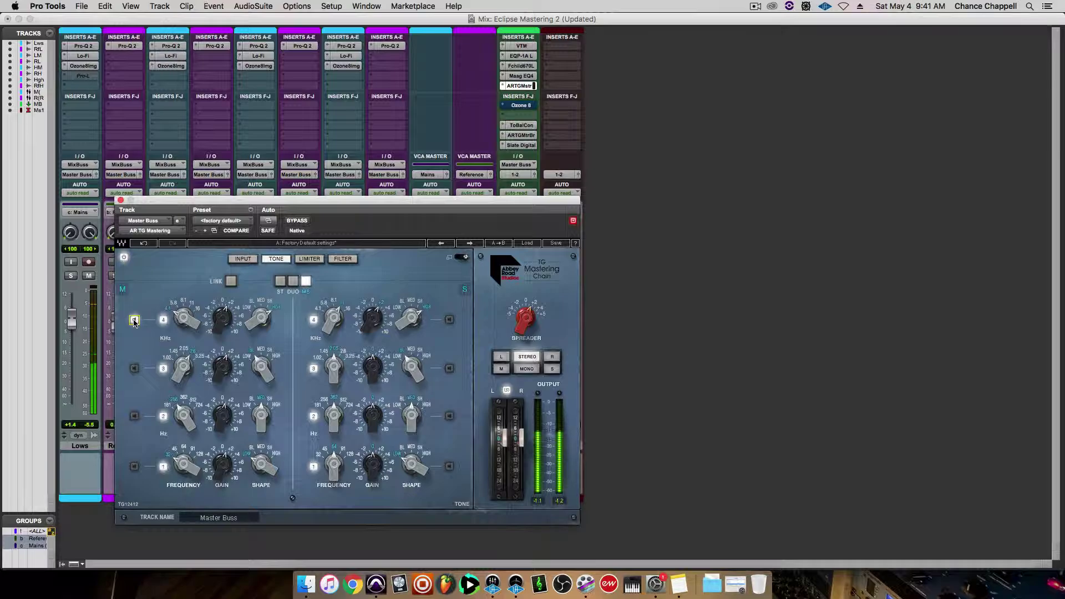
pyautogui.click(134, 320)
pyautogui.click(162, 322)
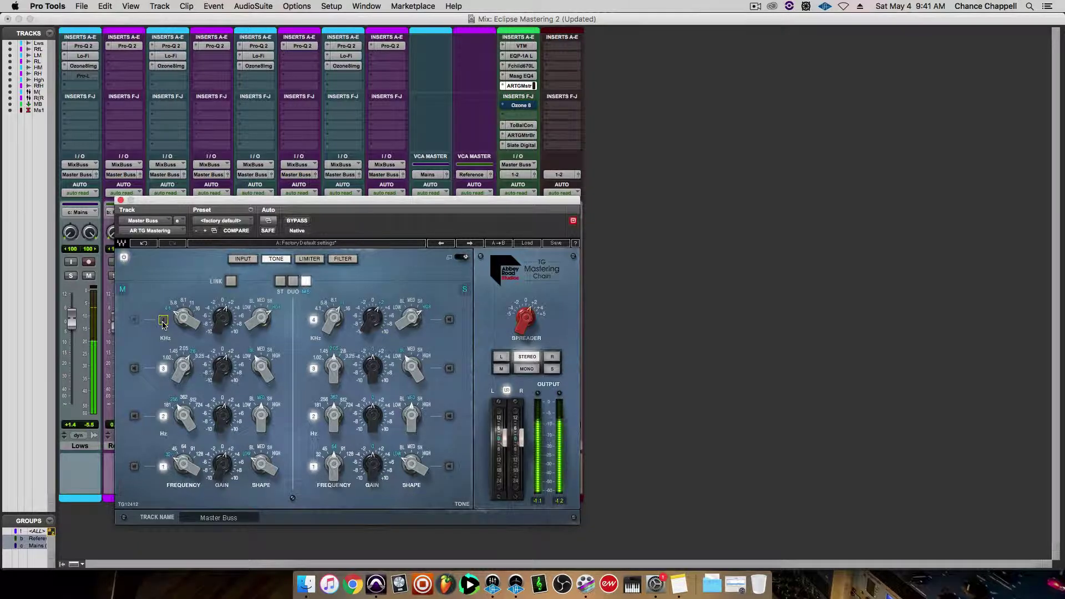
pyautogui.click(163, 321)
pyautogui.click(135, 369)
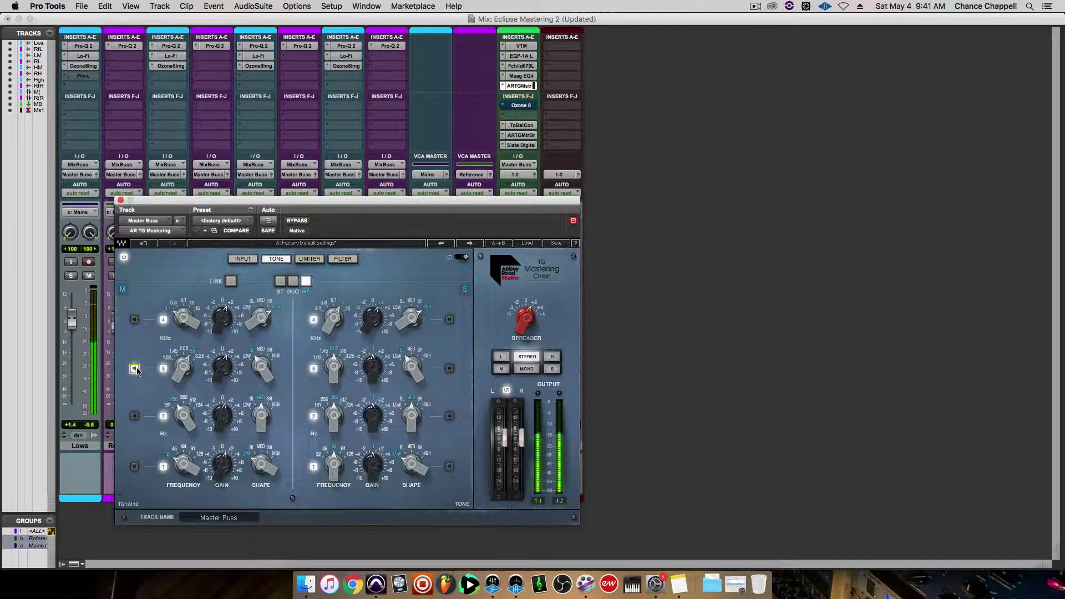
pyautogui.click(135, 417)
pyautogui.click(135, 469)
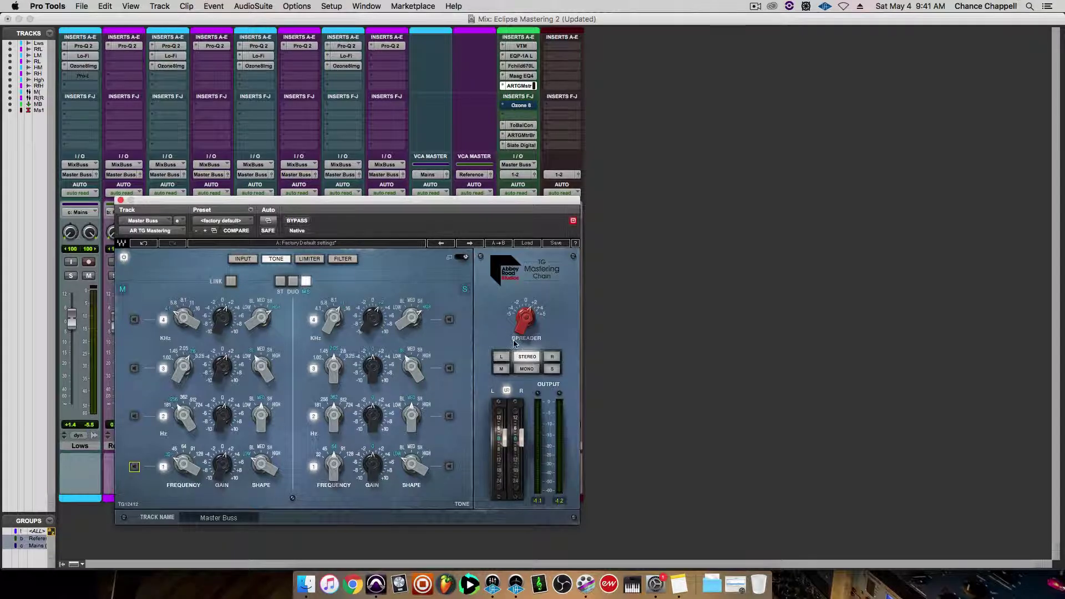
# Show the Limiter module and compare it on and off during playback, ending with it on and playback stopped
pyautogui.moveTo(524, 331)
pyautogui.click(309, 259)
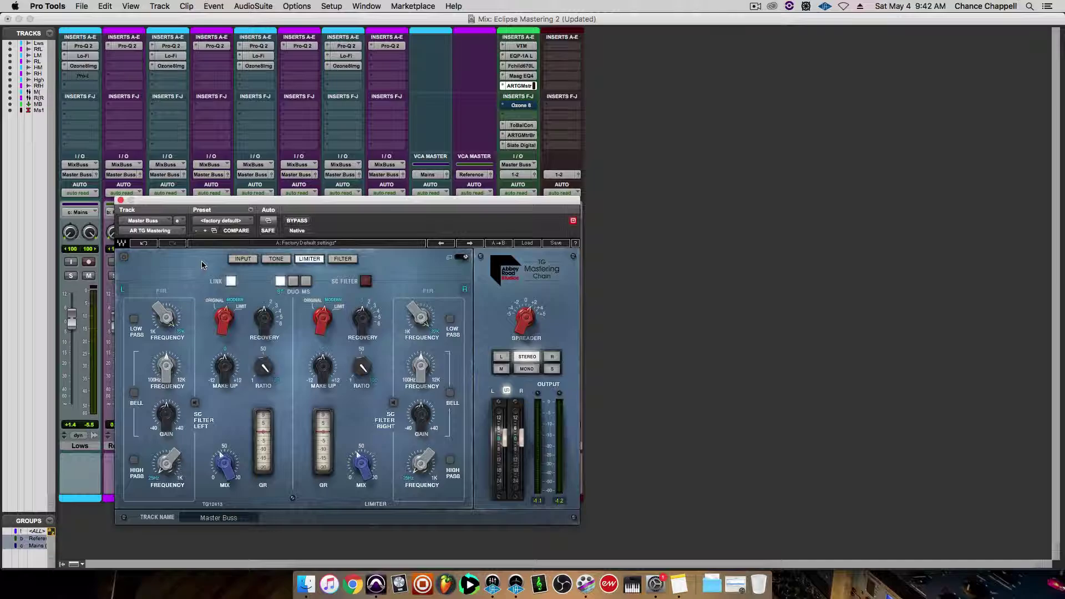
pyautogui.moveTo(232, 470)
pyautogui.press('space')
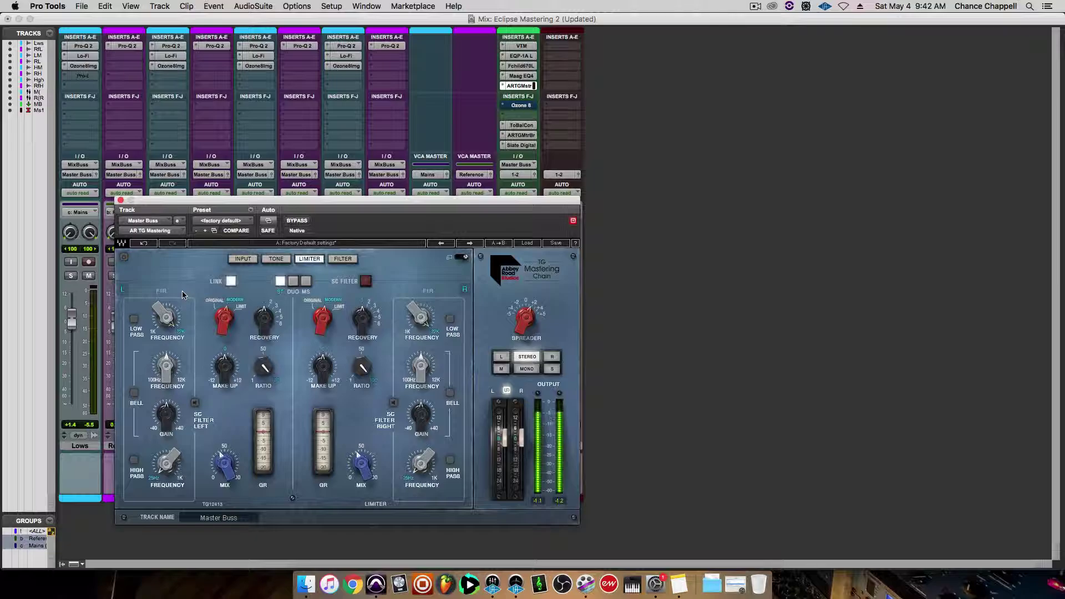
pyautogui.click(123, 258)
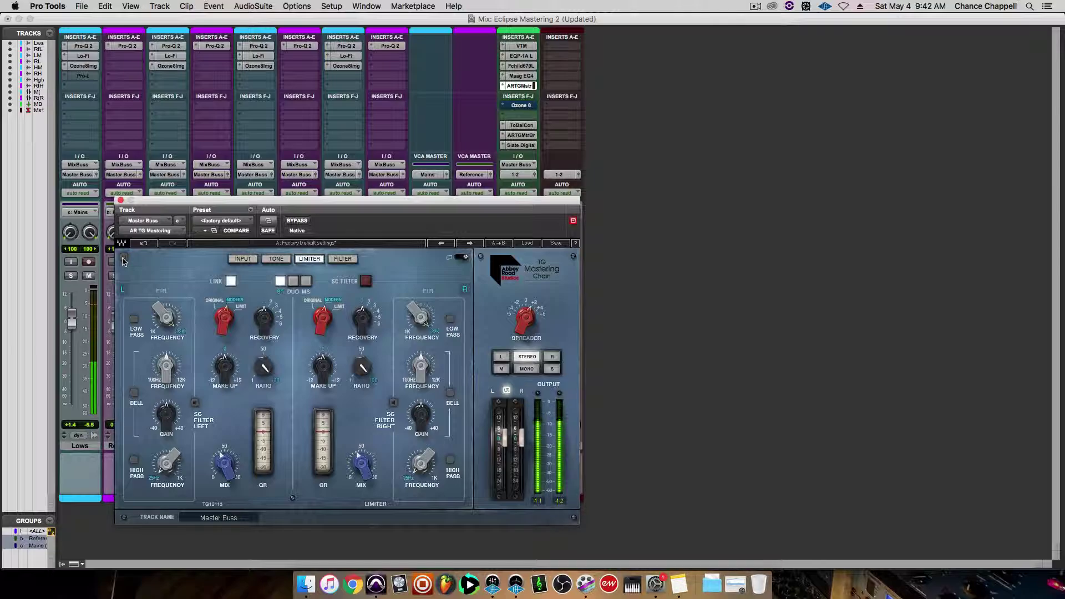
pyautogui.click(123, 258)
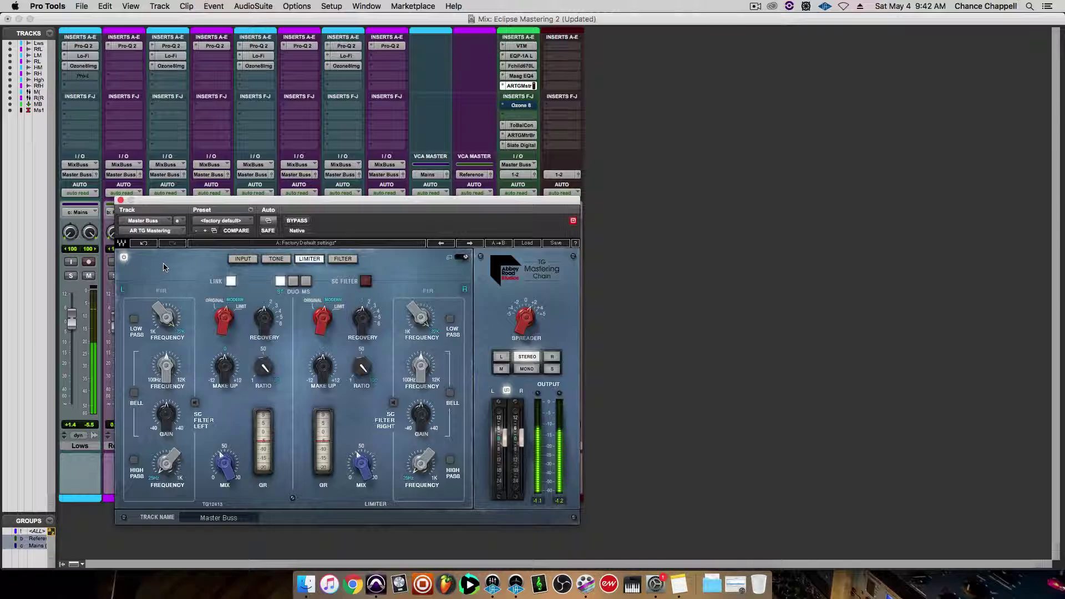
pyautogui.press('space')
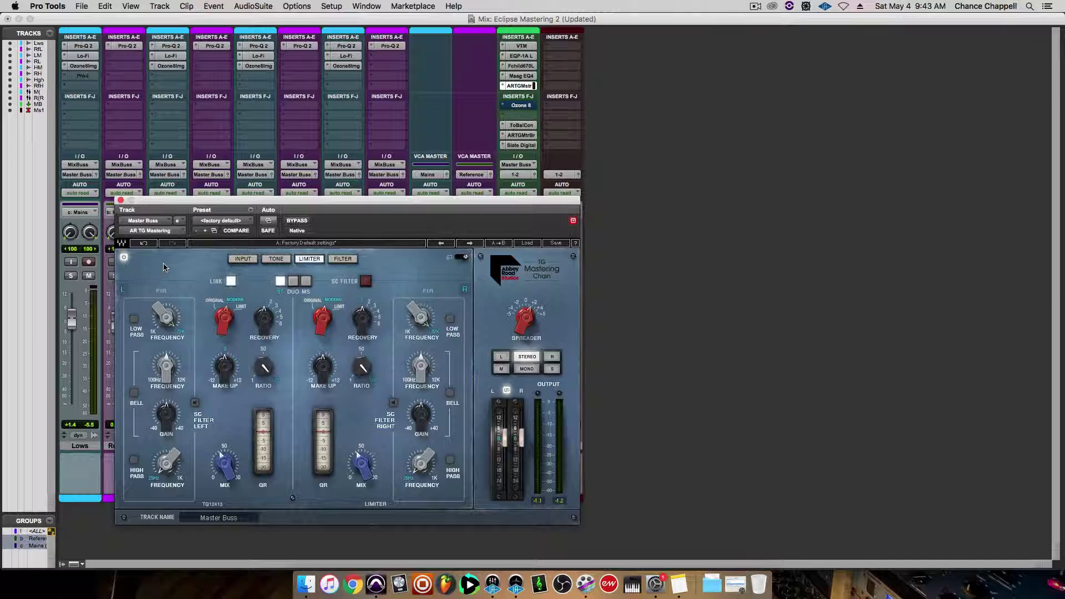
# Show the Filter module and compare it on and off during playback, ending with the module on
pyautogui.click(342, 259)
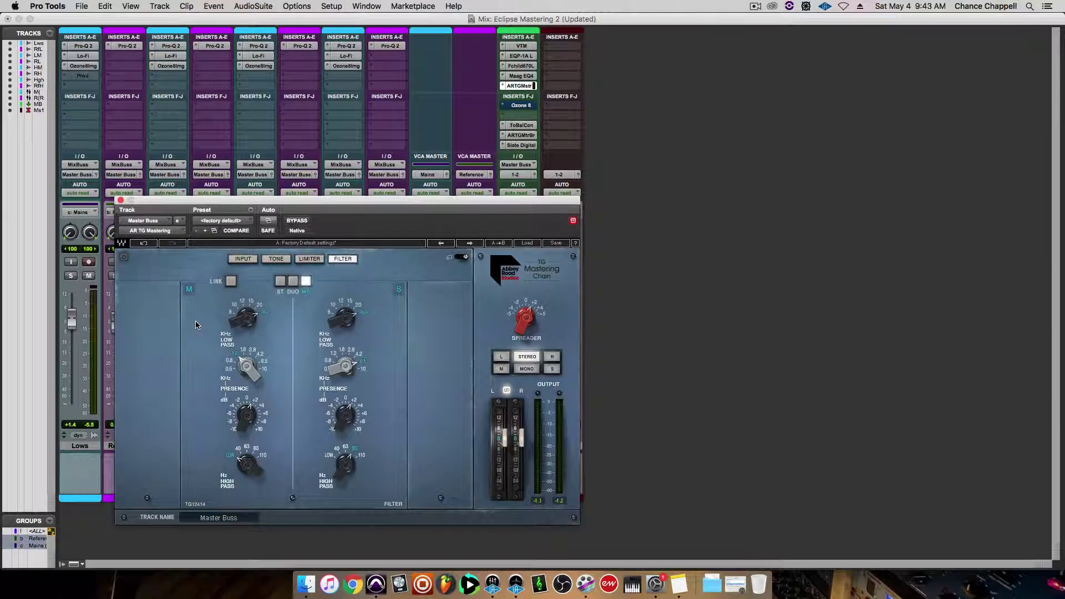
pyautogui.click(250, 415)
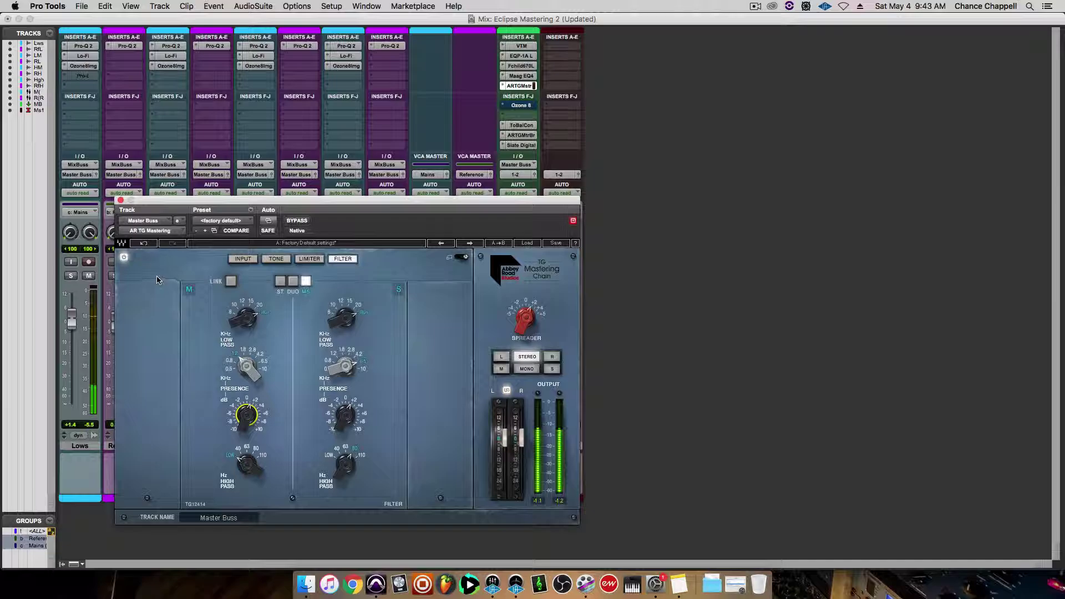
pyautogui.click(124, 258)
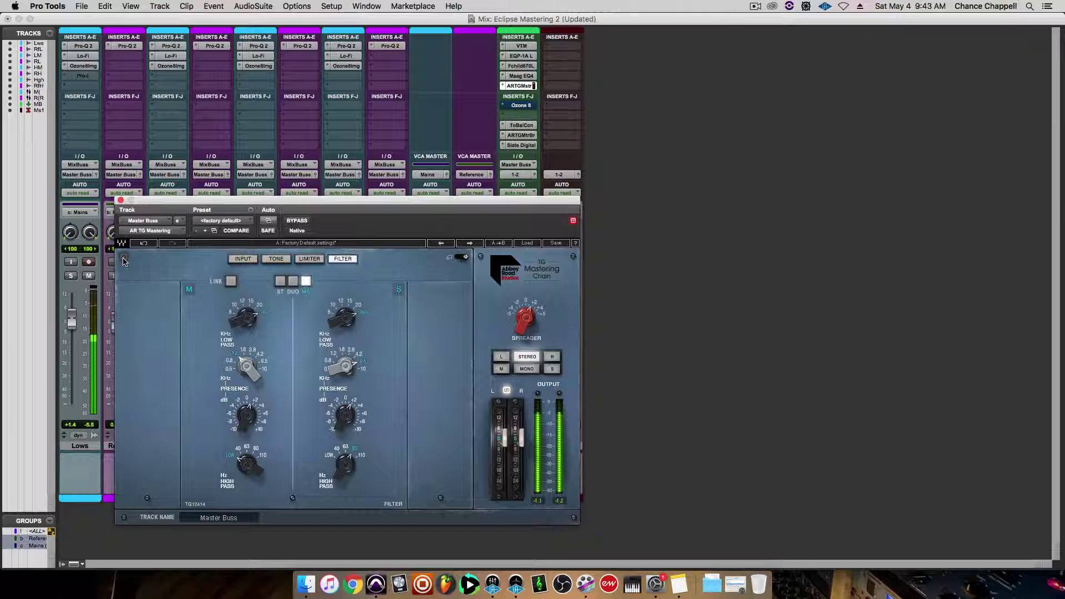
pyautogui.click(123, 258)
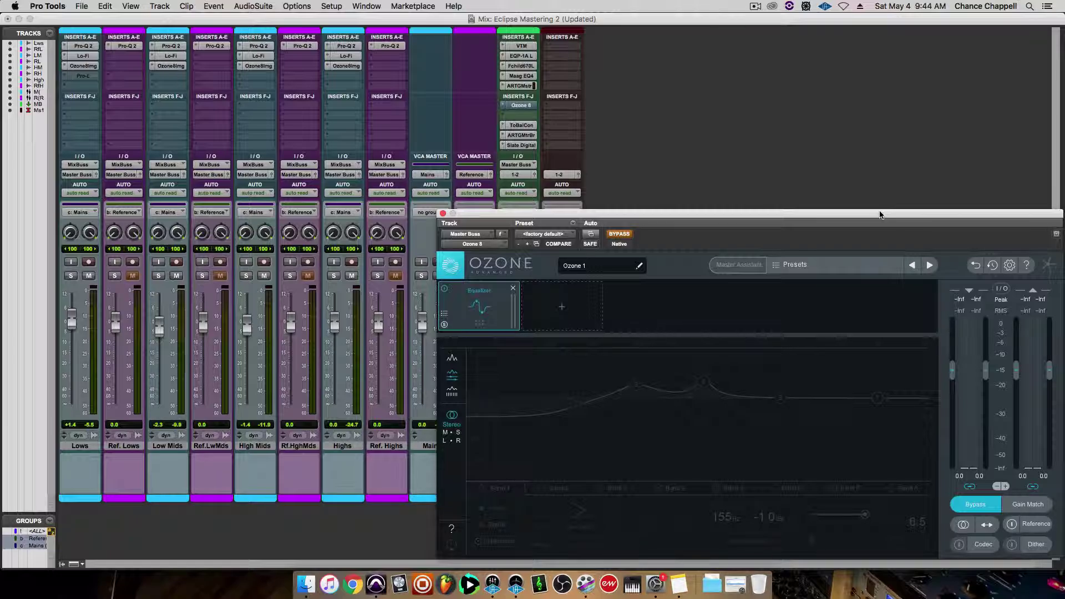
# Open Tonal Balance Control alongside Ozone 8 and take Ozone 8 out of bypass during playback to compare the tonal balance, then stop
pyautogui.click(521, 125)
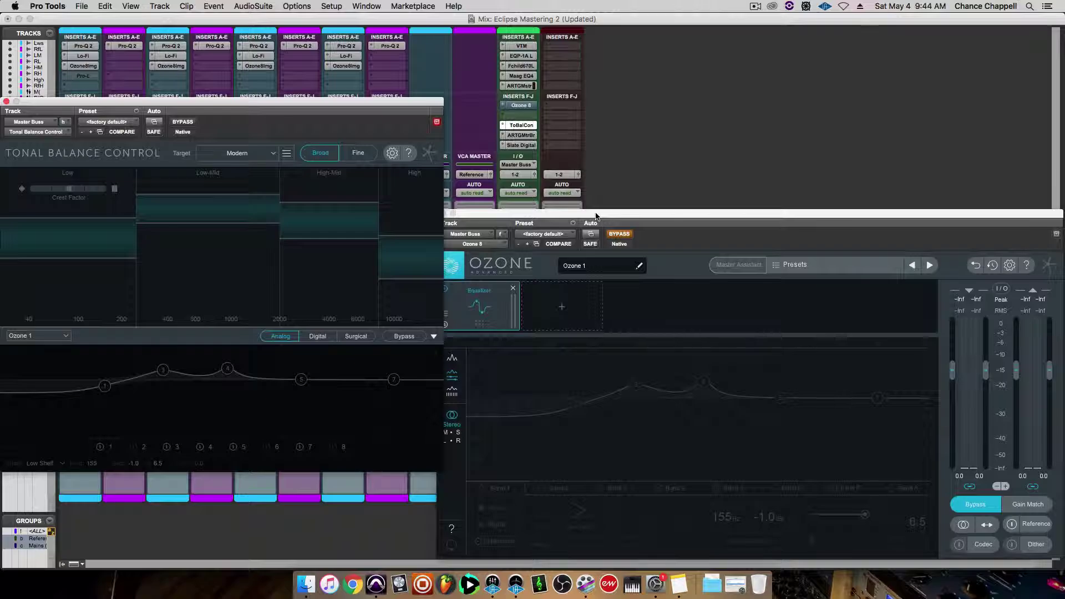
pyautogui.press('space')
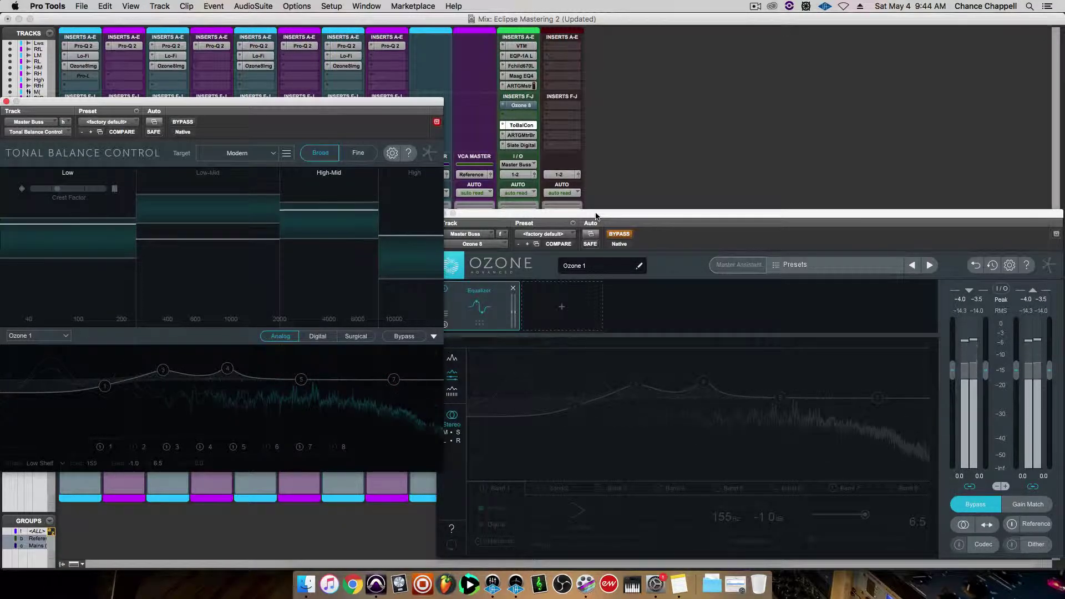
pyautogui.click(618, 233)
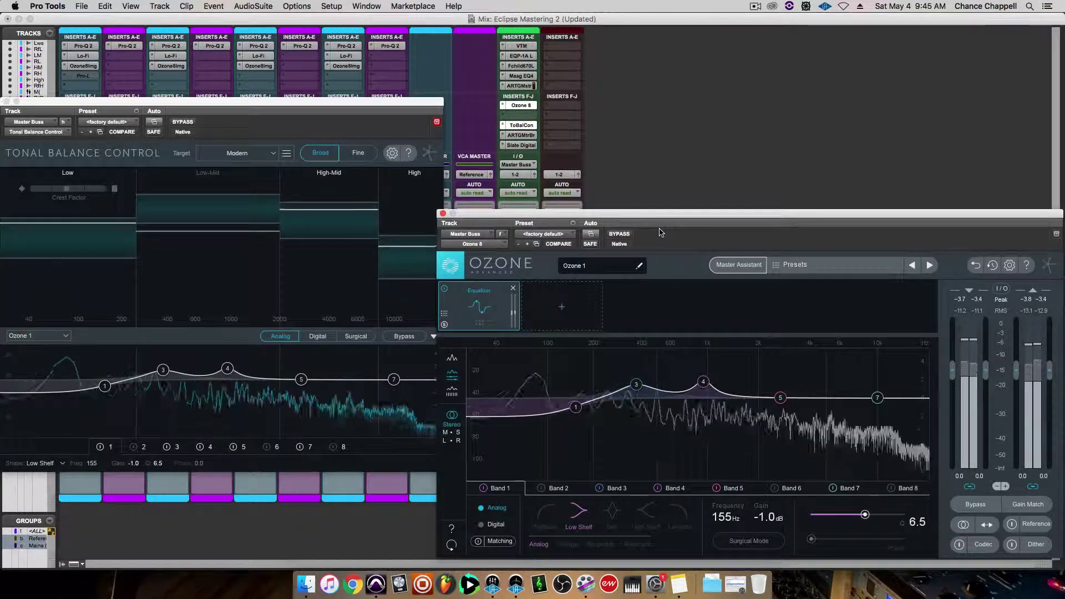
pyautogui.press('space')
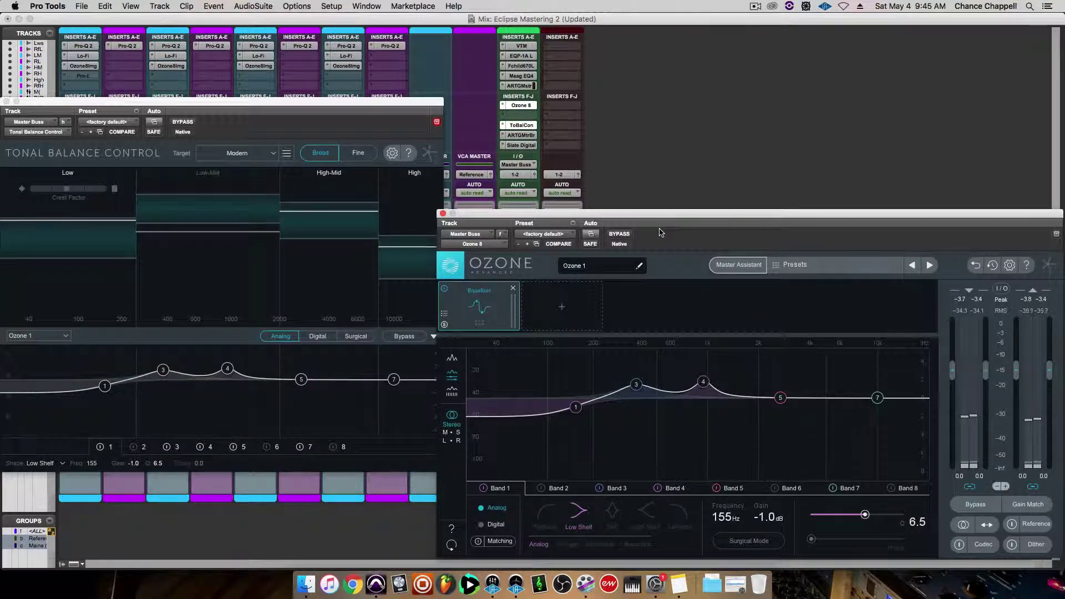